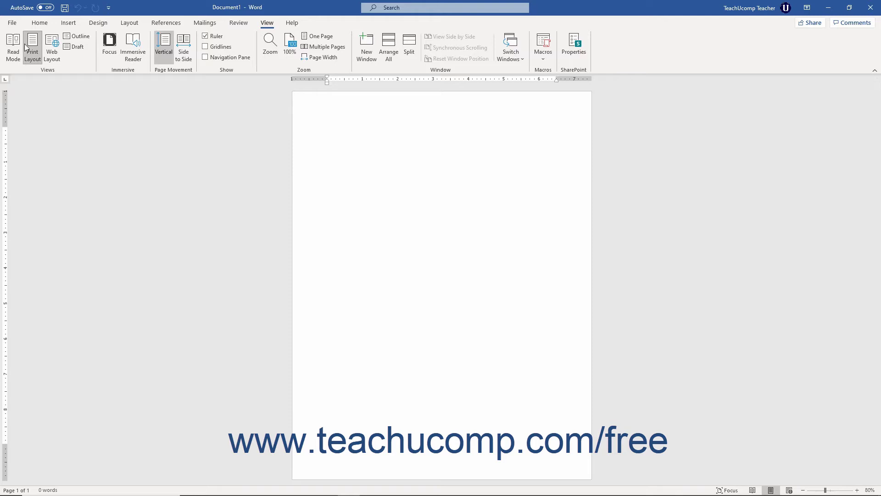
Open Word Options from the File backstage menu, landing on the General page.
{"action": "left_click", "coordinate": [11, 23]}
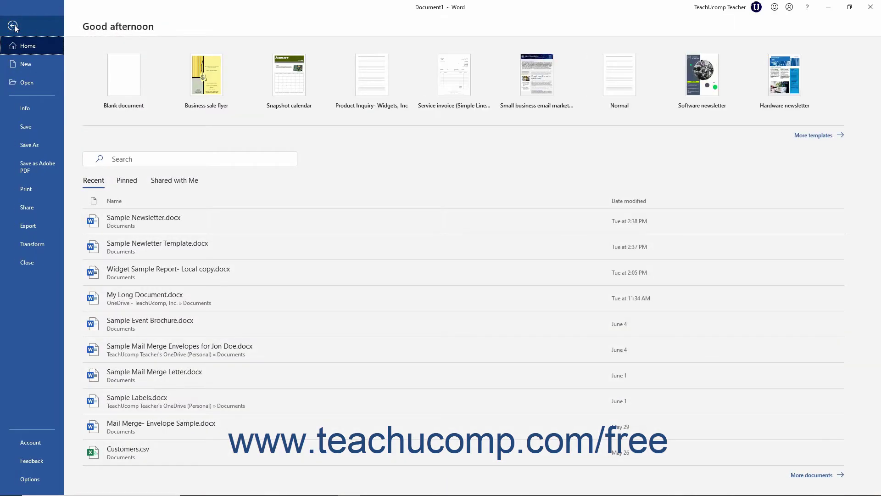
{"action": "left_click", "coordinate": [30, 480]}
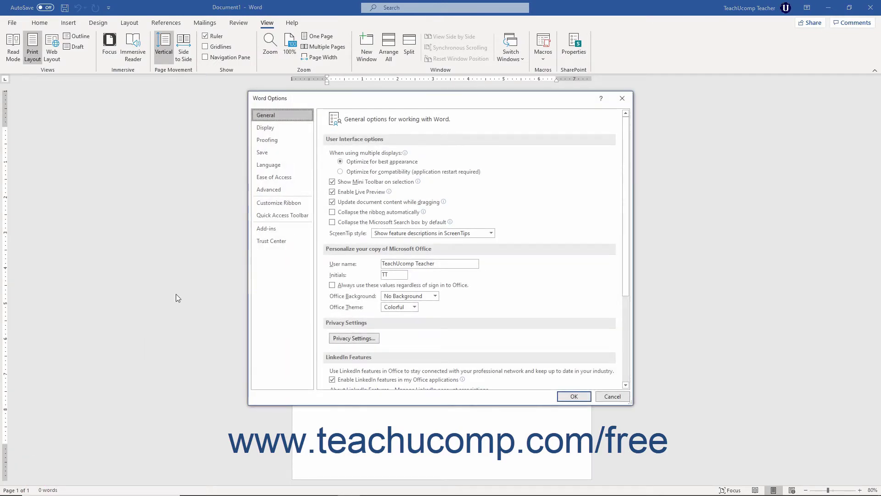
On the Customize Ribbon page, list Main Tabs and tick the Developer checkbox.
{"action": "left_click", "coordinate": [275, 205]}
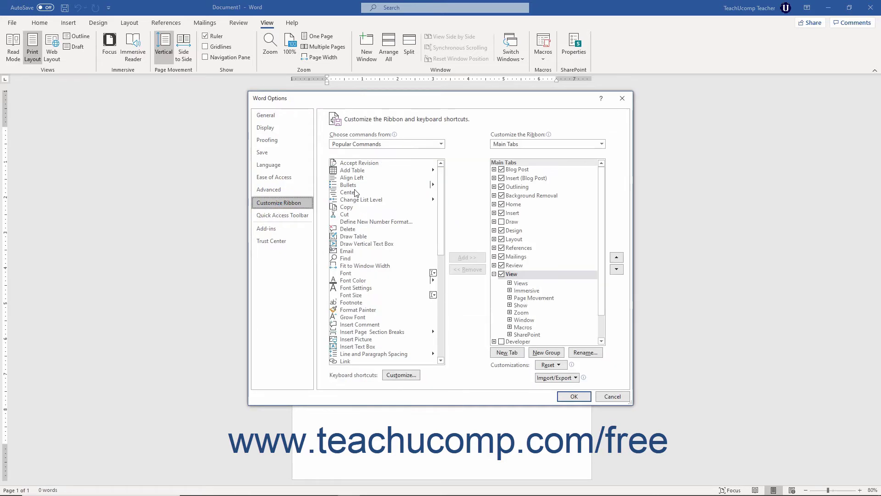
{"action": "left_click", "coordinate": [601, 146]}
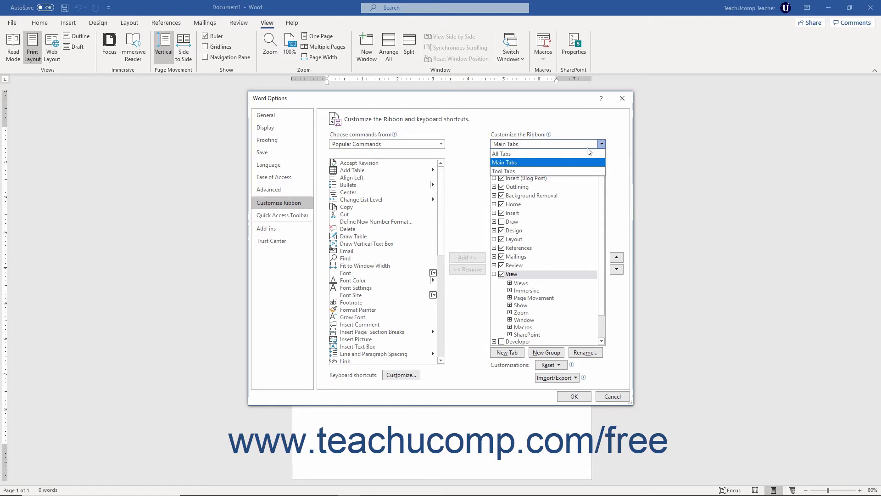
{"action": "left_click", "coordinate": [512, 164]}
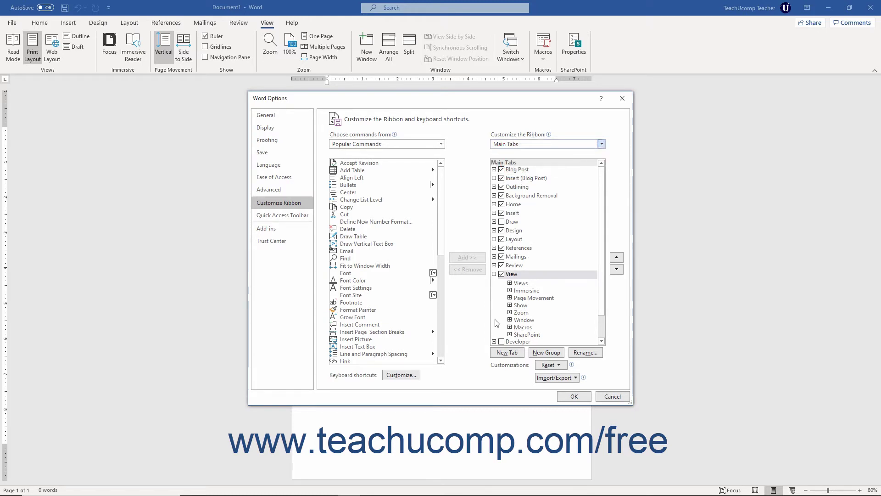
{"action": "left_click", "coordinate": [501, 342]}
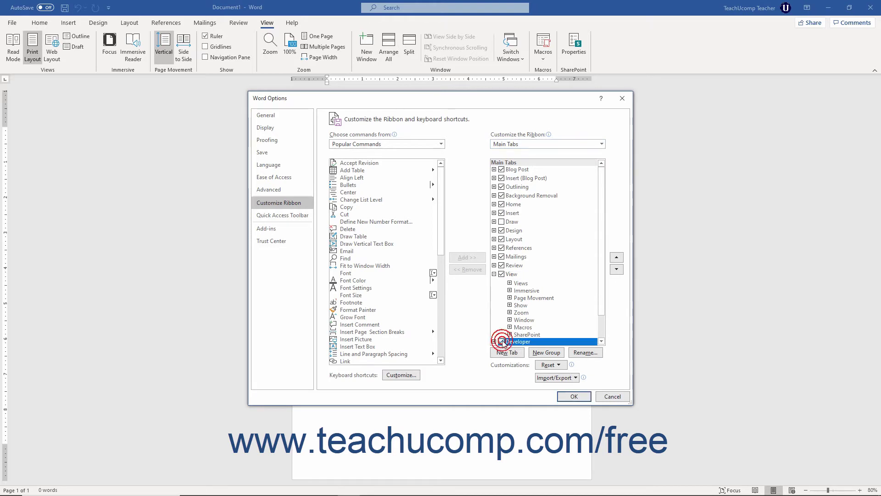
{"action": "scroll", "coordinate": [525, 314], "scroll_direction": "down", "scroll_amount": 1}
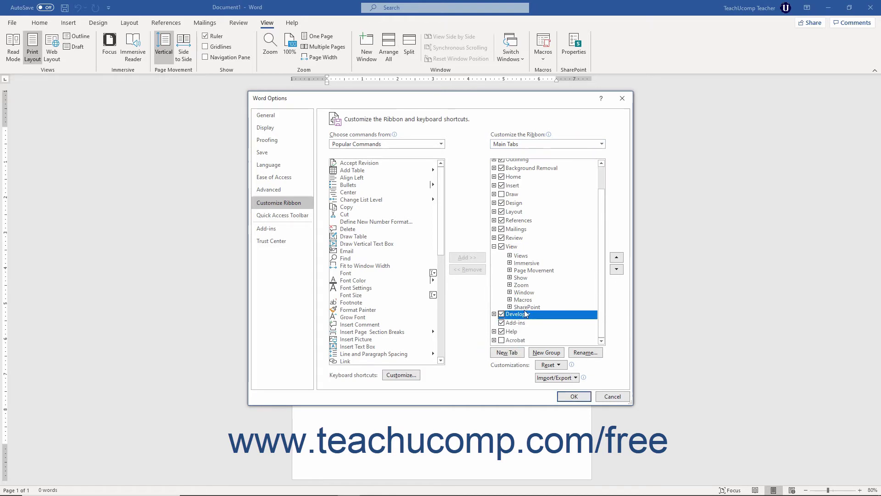
Confirm Word Options with OK and display the new Developer ribbon tab.
{"action": "left_click", "coordinate": [571, 397]}
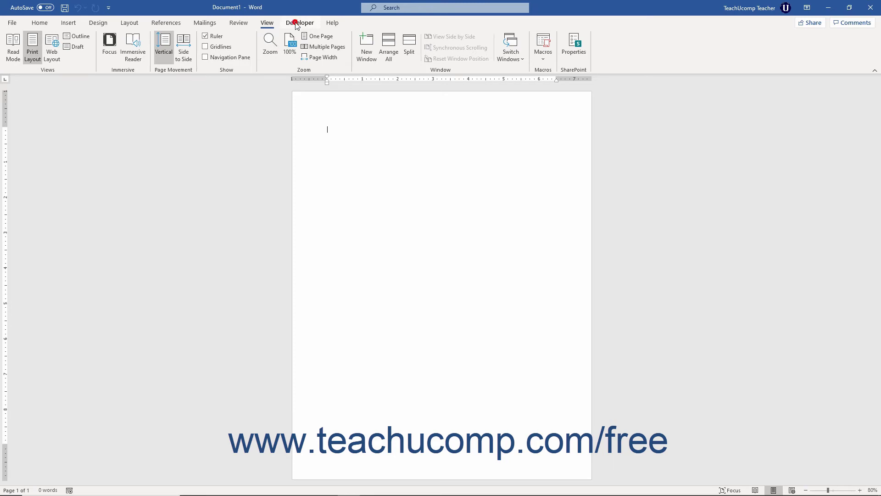
{"action": "left_click", "coordinate": [296, 24]}
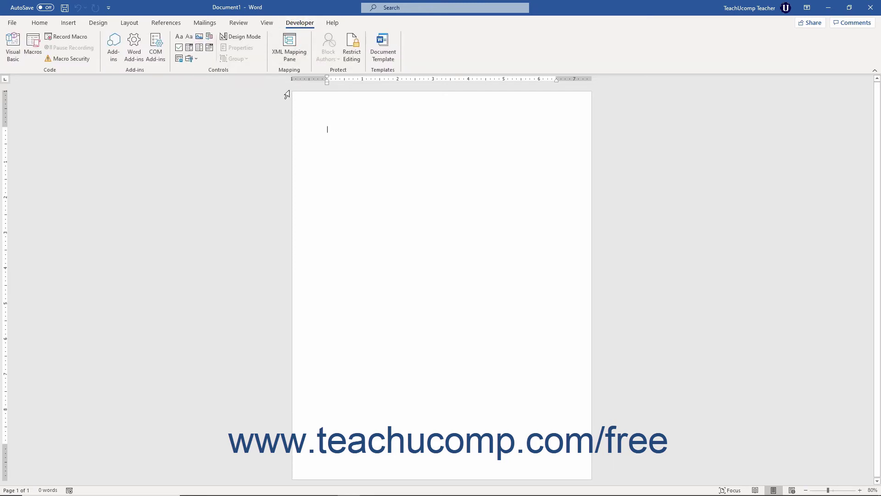
Reopen Word Options at Customize Ribbon, untick Developer, and confirm with OK.
{"action": "left_click", "coordinate": [15, 24]}
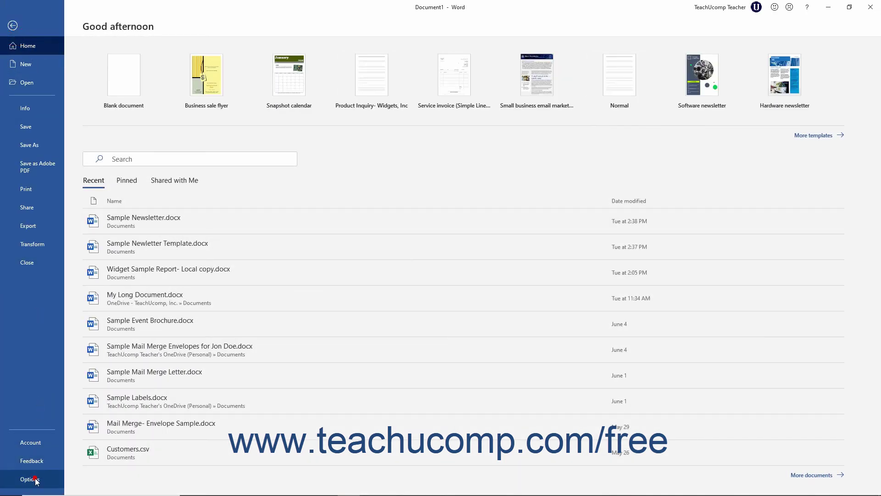
{"action": "left_click", "coordinate": [30, 479]}
{"action": "left_click", "coordinate": [270, 204]}
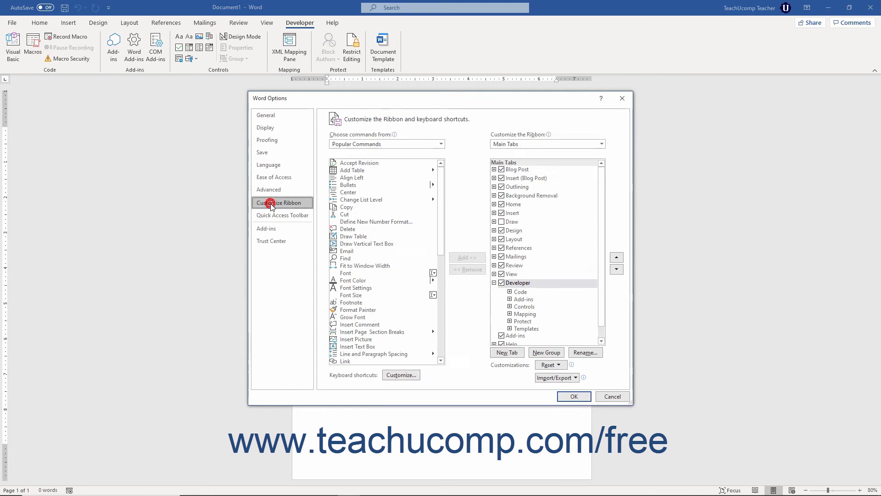
{"action": "left_click", "coordinate": [505, 283]}
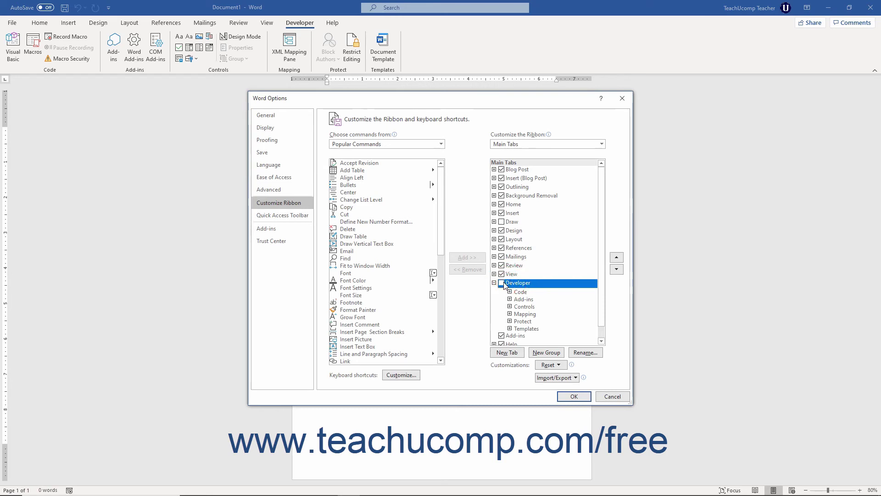
{"action": "left_click", "coordinate": [575, 398]}
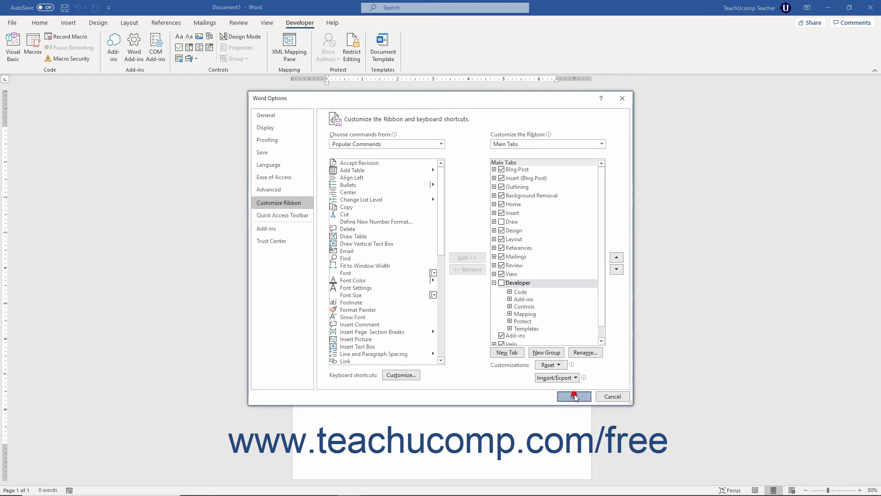